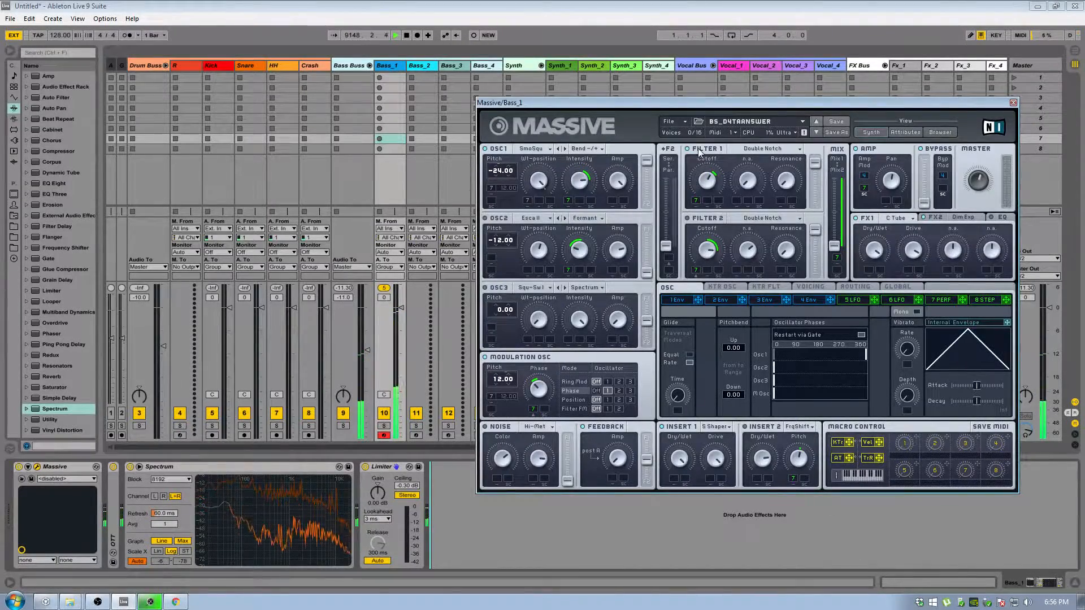
Start a new, empty sound in Massive.
click(672, 121)
click(677, 121)
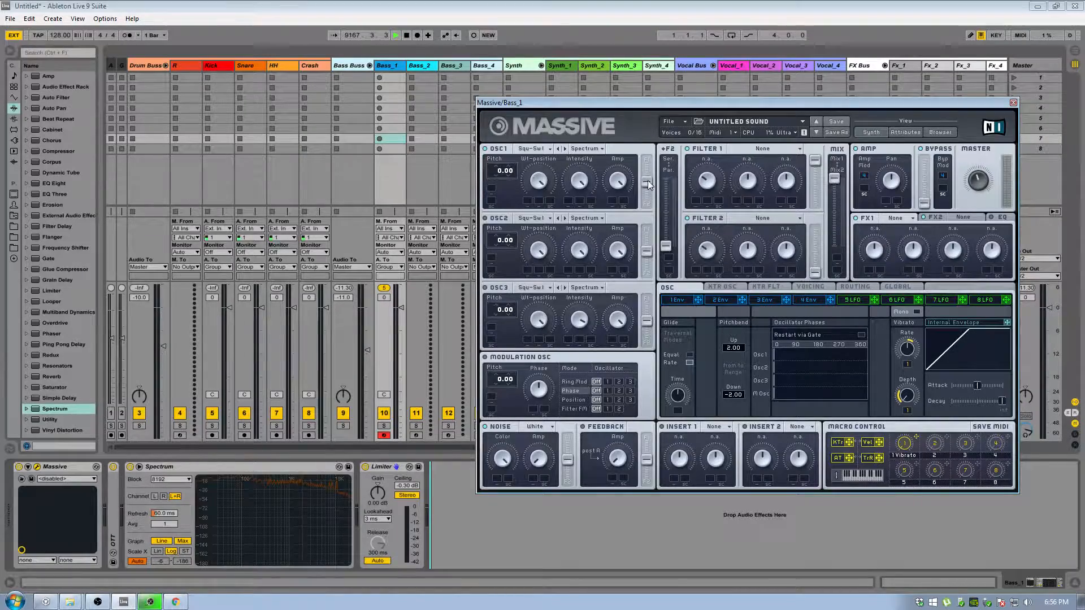
Route oscillator 1 fully to Filter 1 and set the Filter 2 serial/parallel fader midway.
drag(649, 182, 659, 151)
drag(669, 243, 669, 200)
drag(664, 180, 667, 252)
drag(643, 168, 647, 188)
drag(645, 183, 646, 161)
drag(677, 225, 666, 180)
Try the filter mix fader across its range, return it to the top, and set Filter 1's output to maximum and Filter 2's to minimum.
drag(834, 178, 848, 273)
drag(839, 207, 836, 181)
drag(813, 273, 812, 214)
mouse_move(815, 161)
mouse_down()
mouse_move(815, 186)
mouse_move(814, 151)
mouse_up()
drag(816, 230, 815, 300)
Set Filter 1 to Lowpass 4 and play a note through it.
click(784, 150)
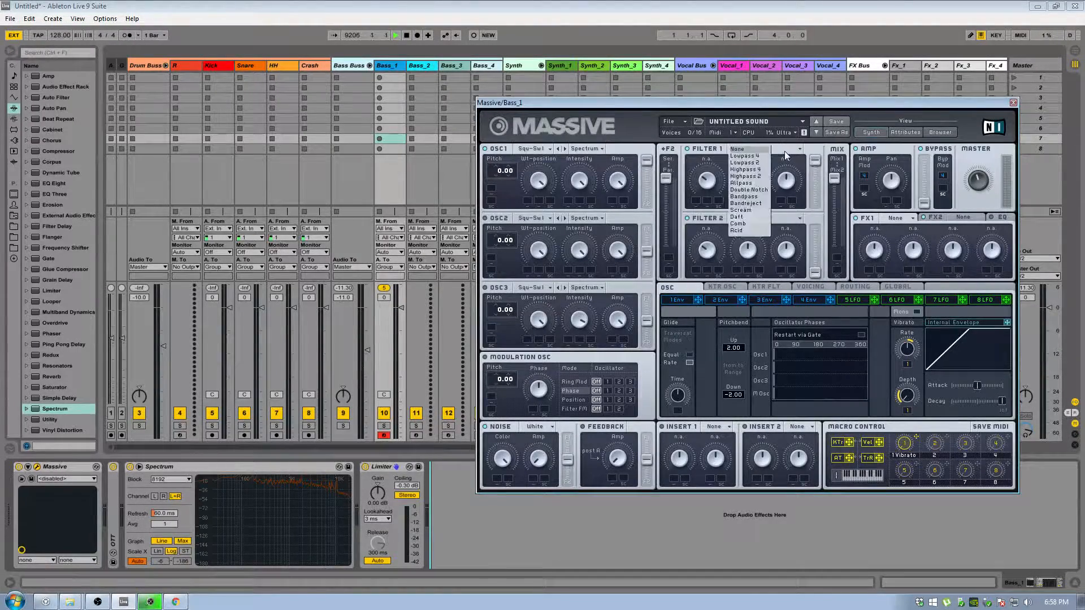
click(755, 156)
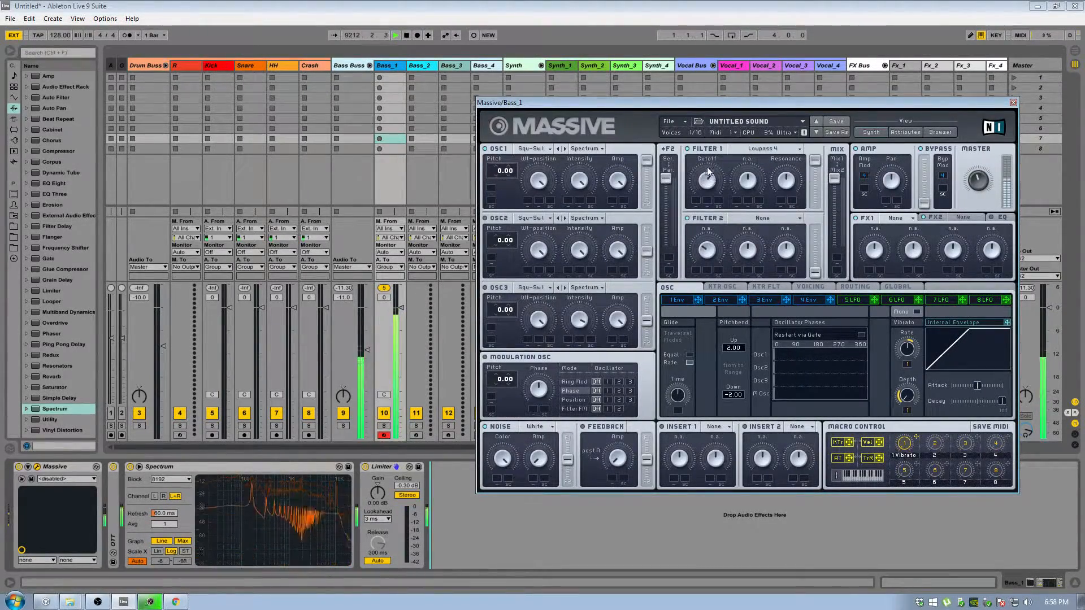
key(z)
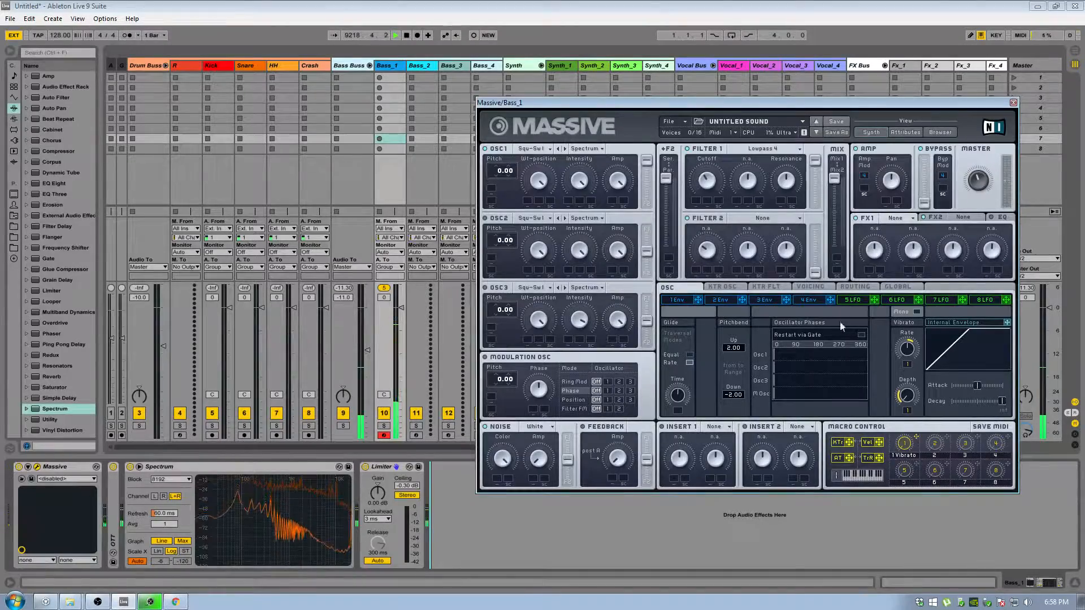
Try modulating Filter 1's cutoff with LFO 5, and switch that modulation slot off again.
drag(737, 232, 697, 178)
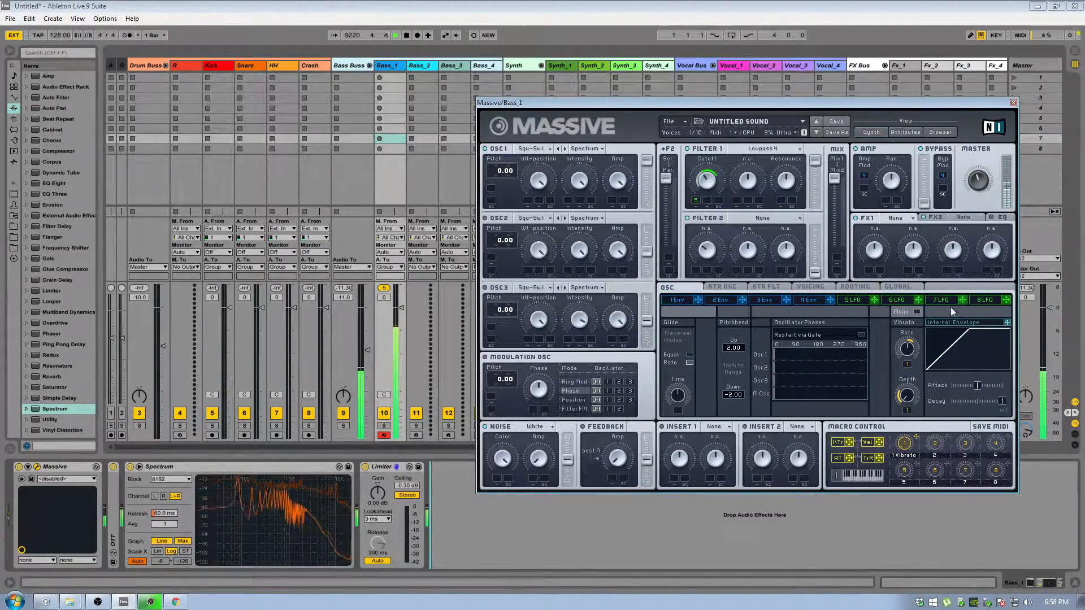
right_click(696, 201)
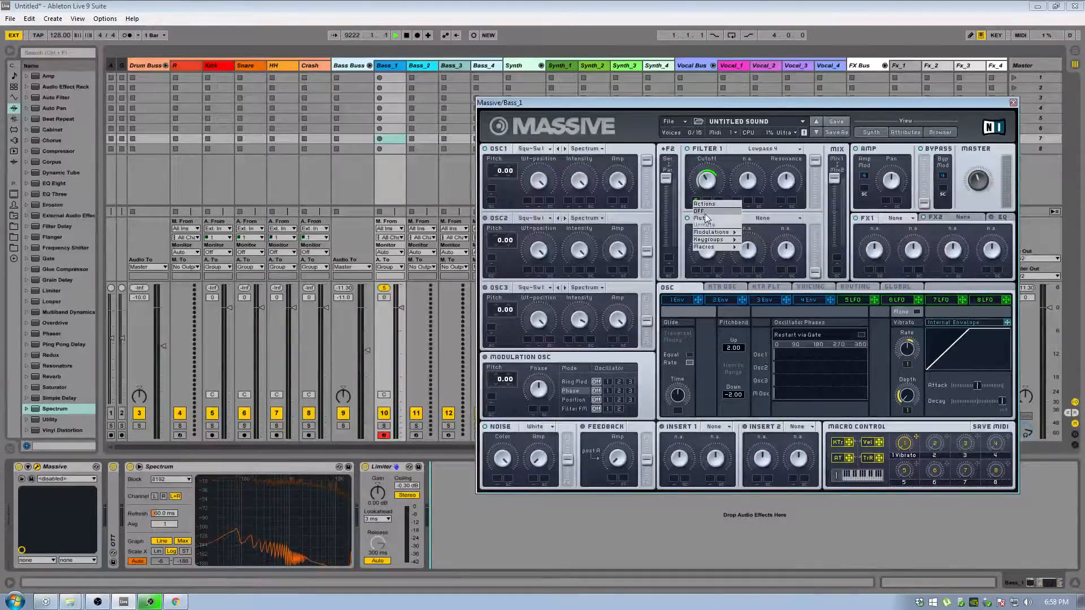
click(706, 212)
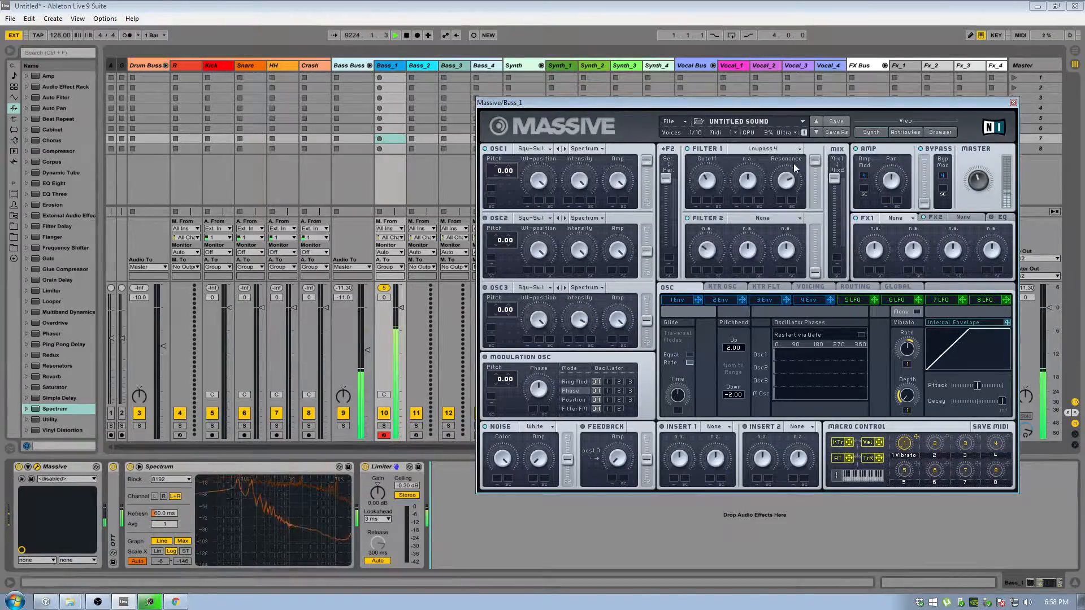
Raise Filter 1's cutoff and turn its resonance down.
drag(719, 181, 721, 147)
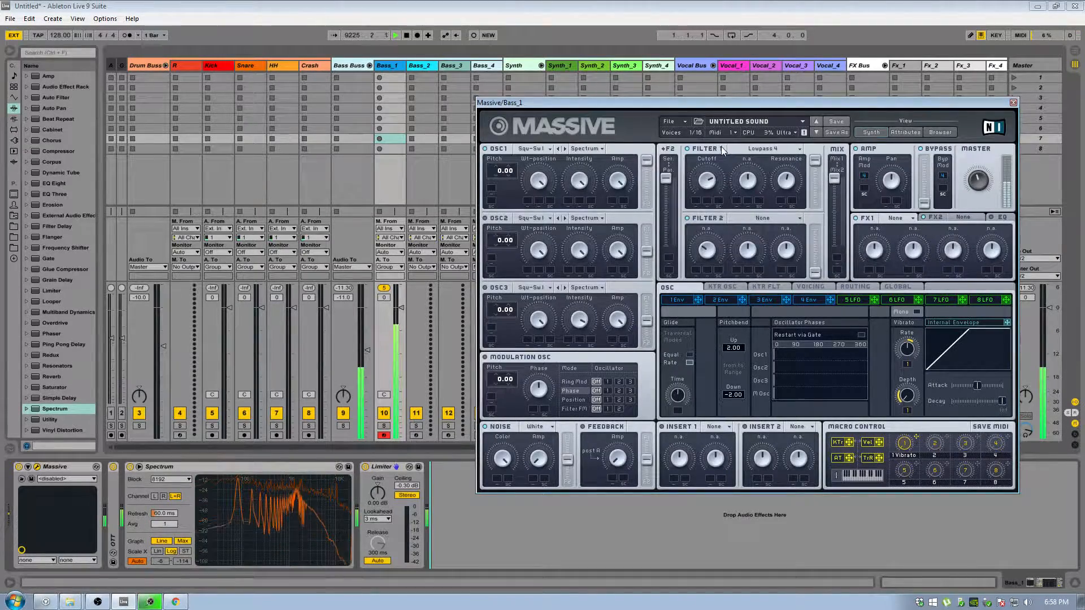
drag(789, 182, 790, 210)
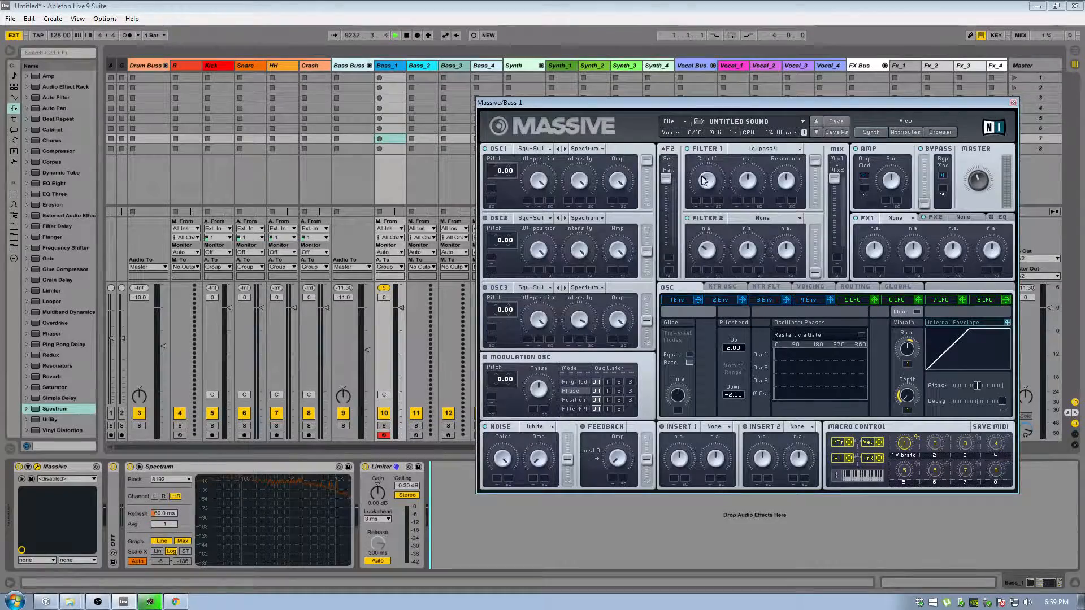
Try the Allpass and Double Notch types on Filter 1.
click(762, 149)
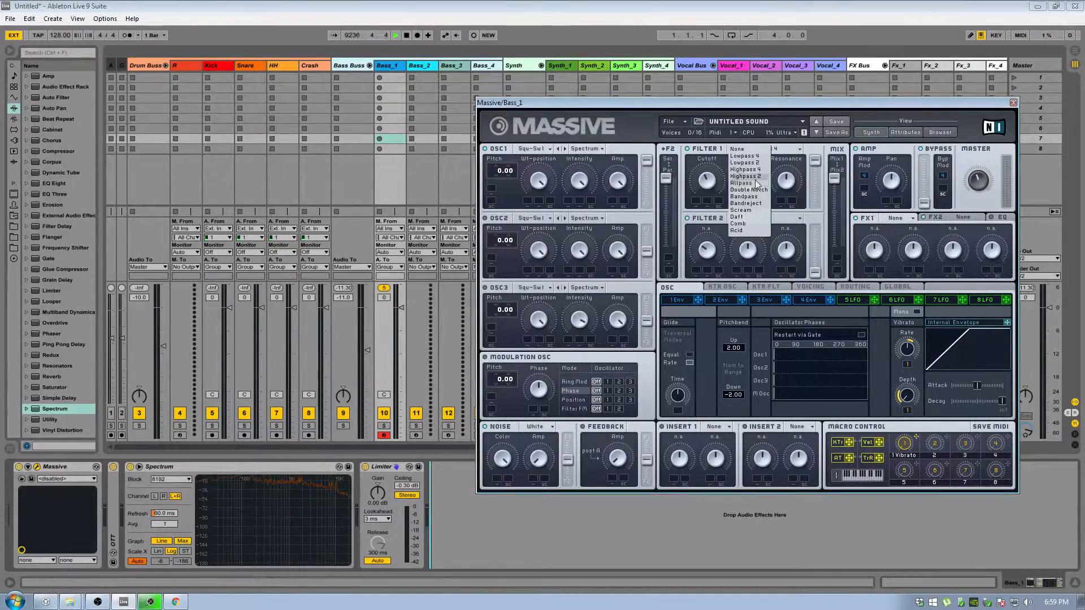
click(747, 183)
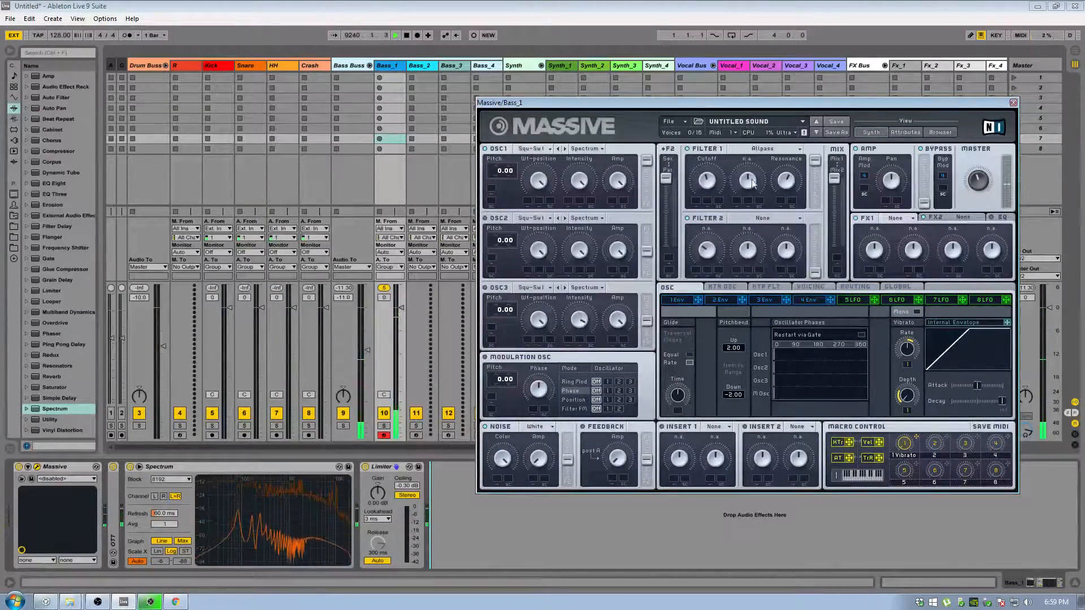
click(763, 149)
click(753, 190)
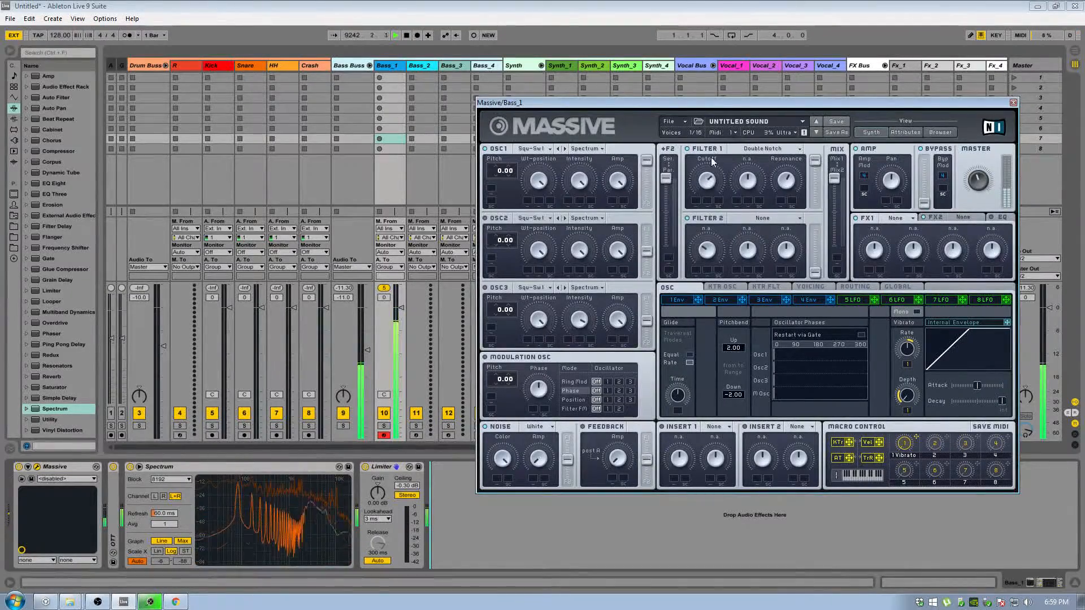
Try the Bandpass type on Filter 1 and adjust its bandwidth.
click(762, 149)
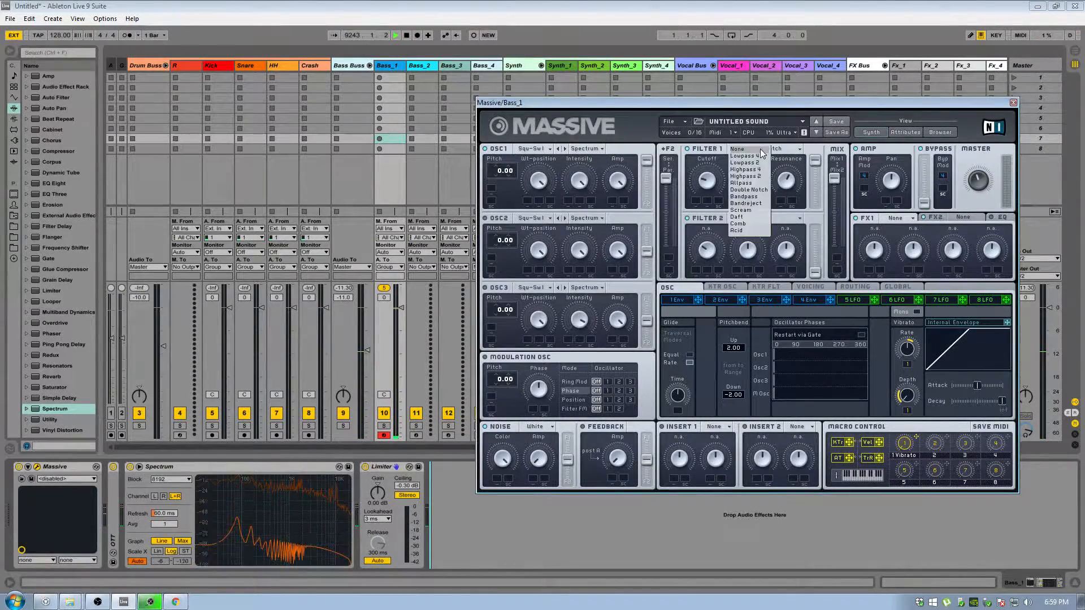
click(758, 198)
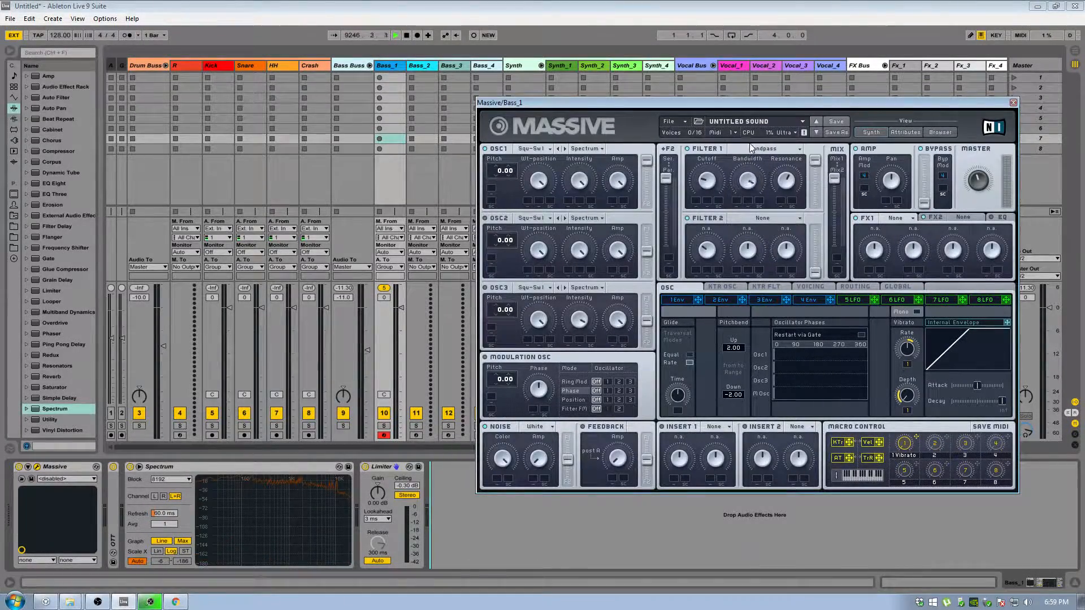
drag(747, 182, 747, 214)
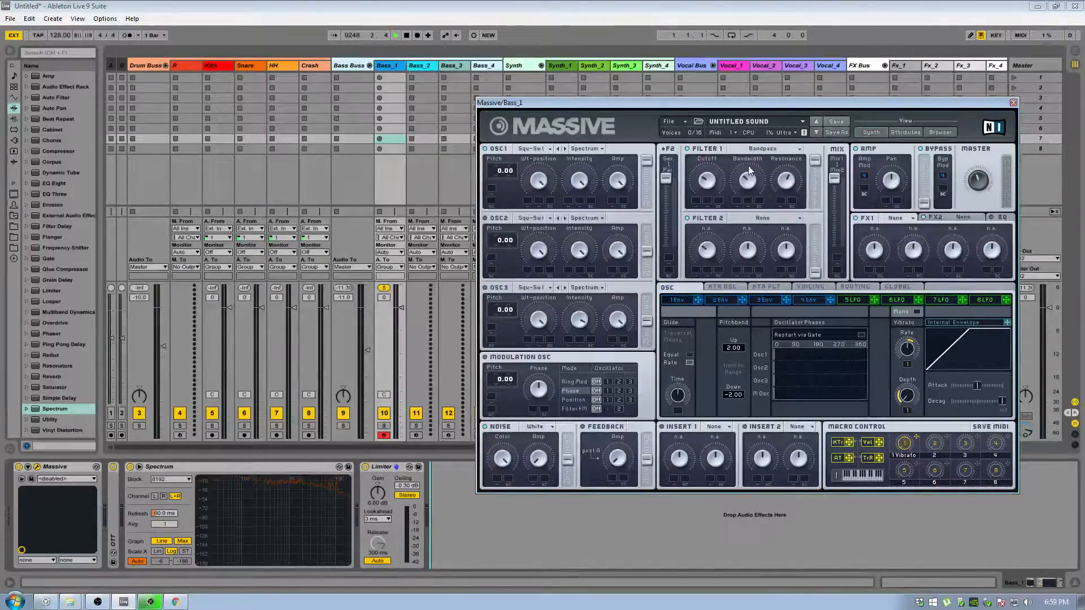
Try the Bandreject and Scream types on Filter 1.
click(755, 151)
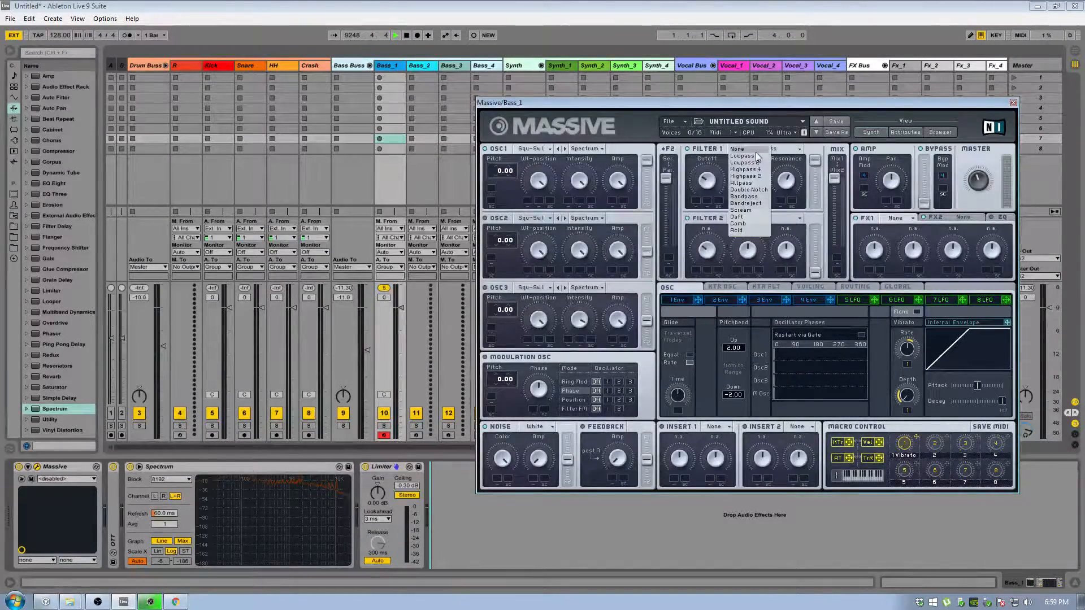
click(755, 205)
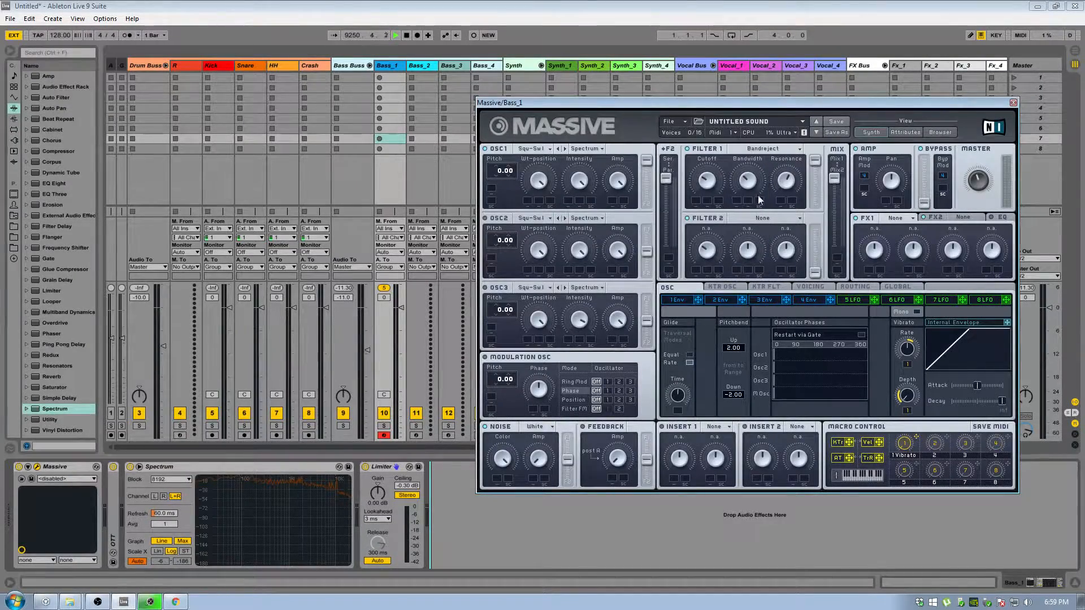
click(765, 150)
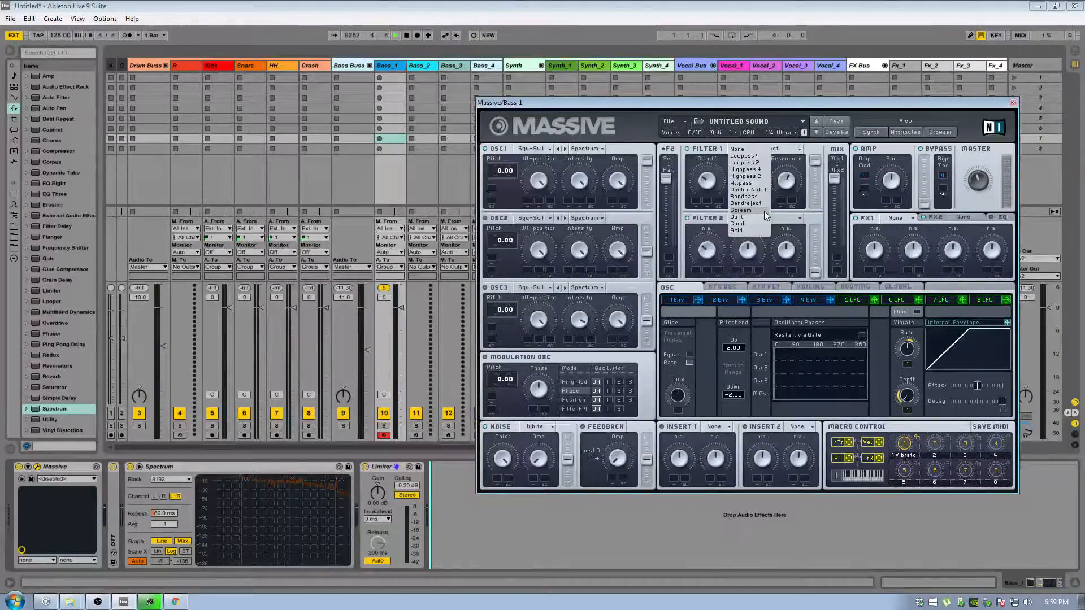
click(763, 210)
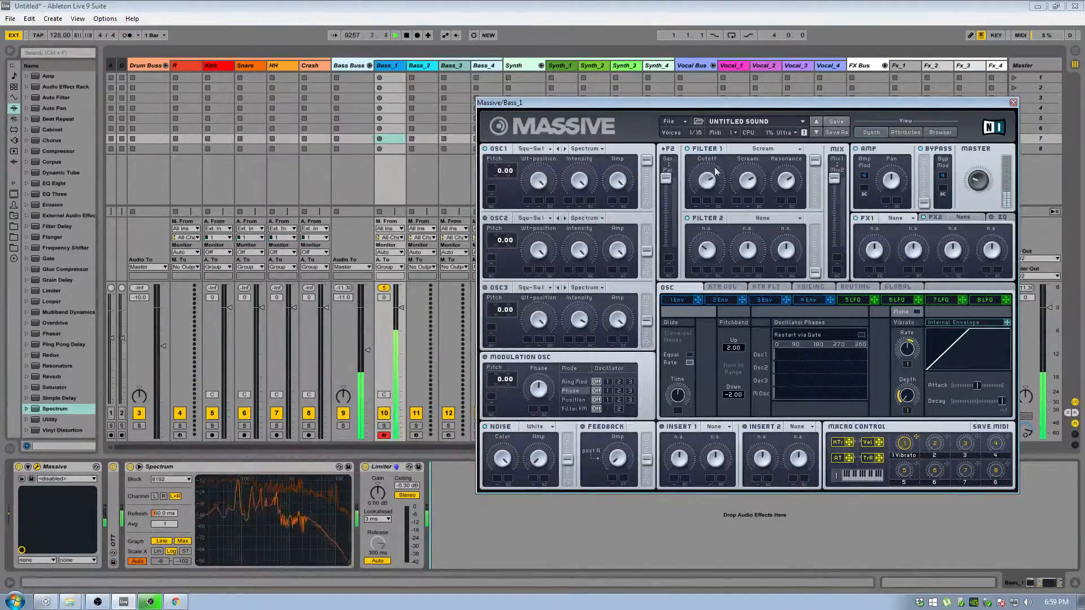
Set Filter 1 to the Daft type.
click(778, 151)
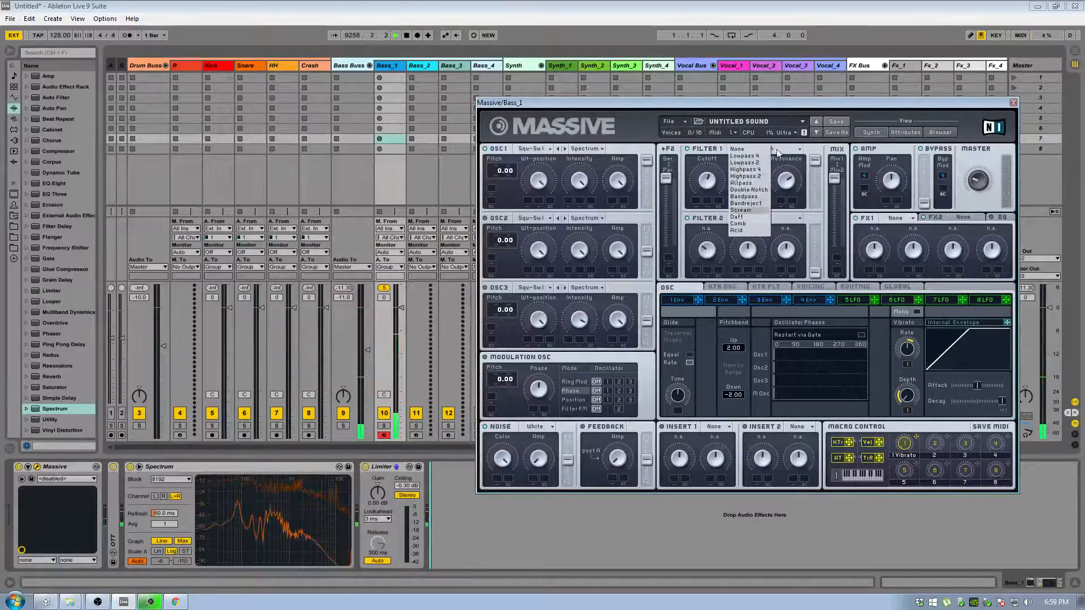
click(754, 216)
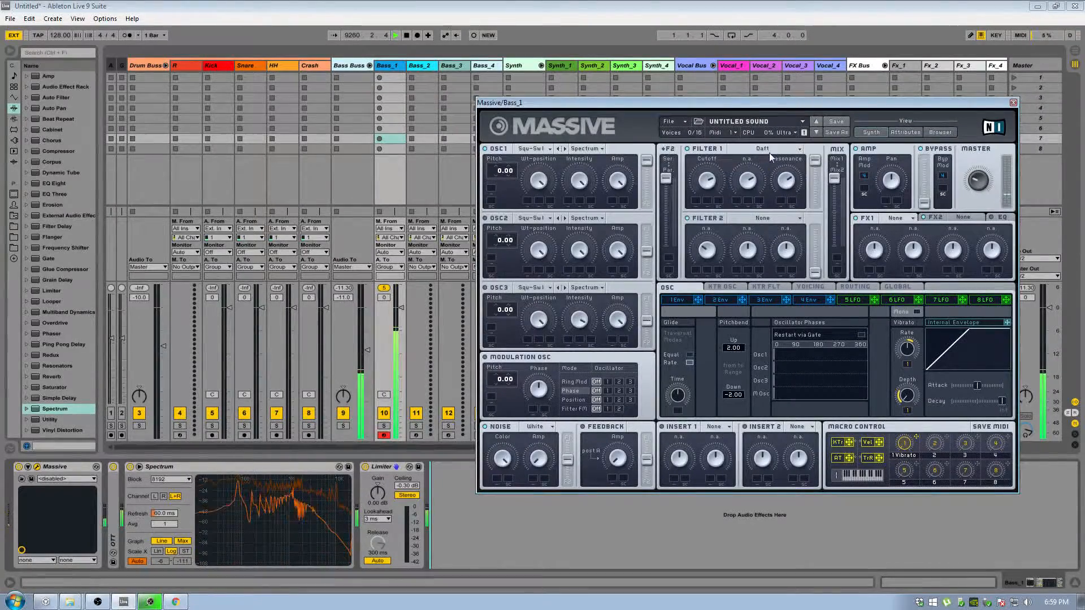
click(768, 153)
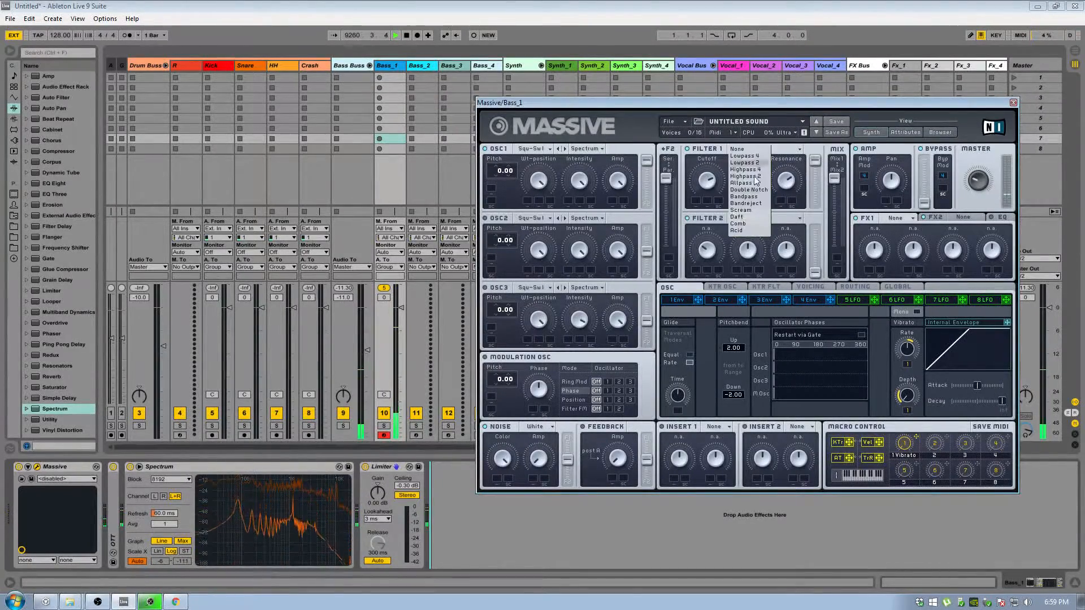
click(739, 216)
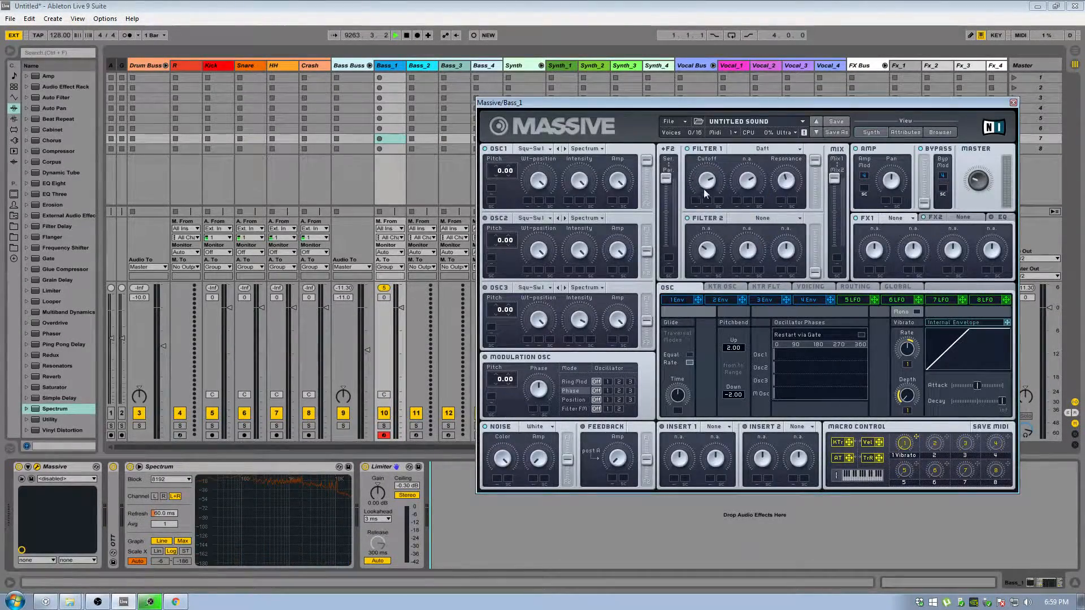
click(760, 148)
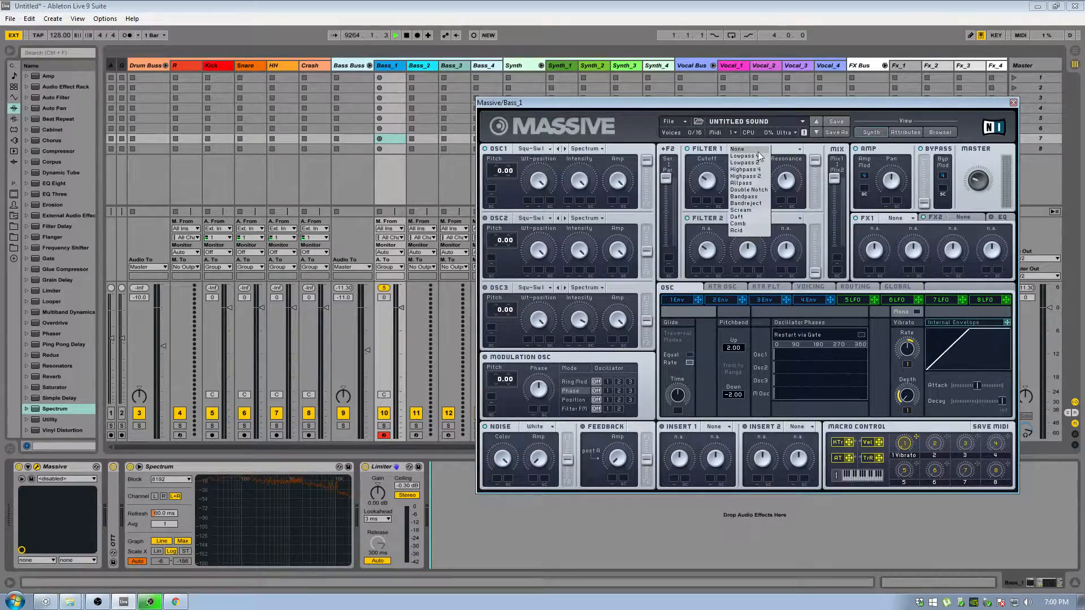
click(787, 217)
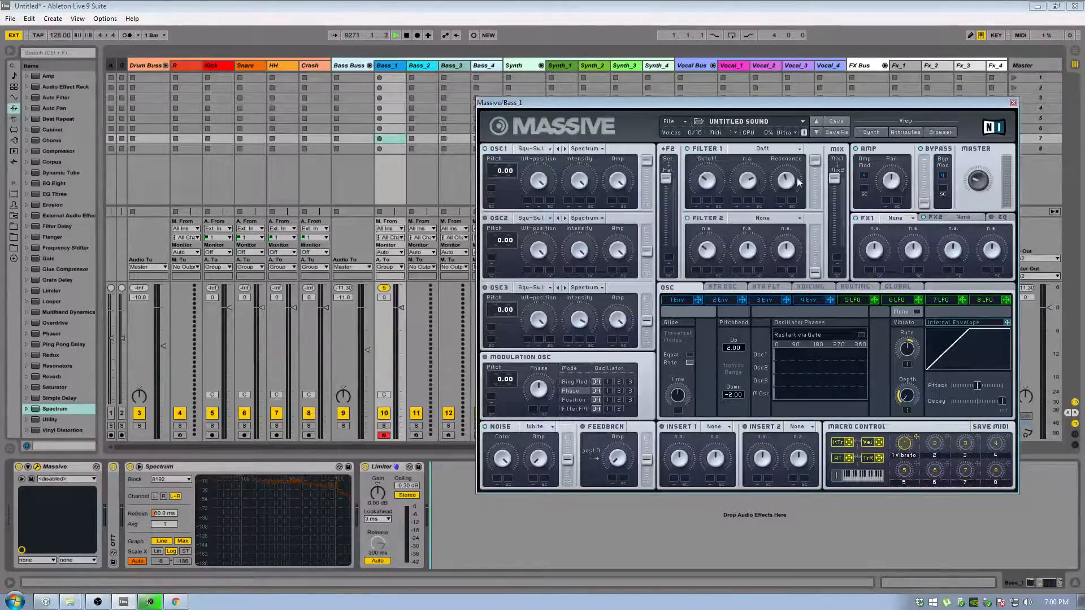
Move the Filter 2 serial/parallel fader towards parallel and return it to the middle.
drag(667, 186, 669, 277)
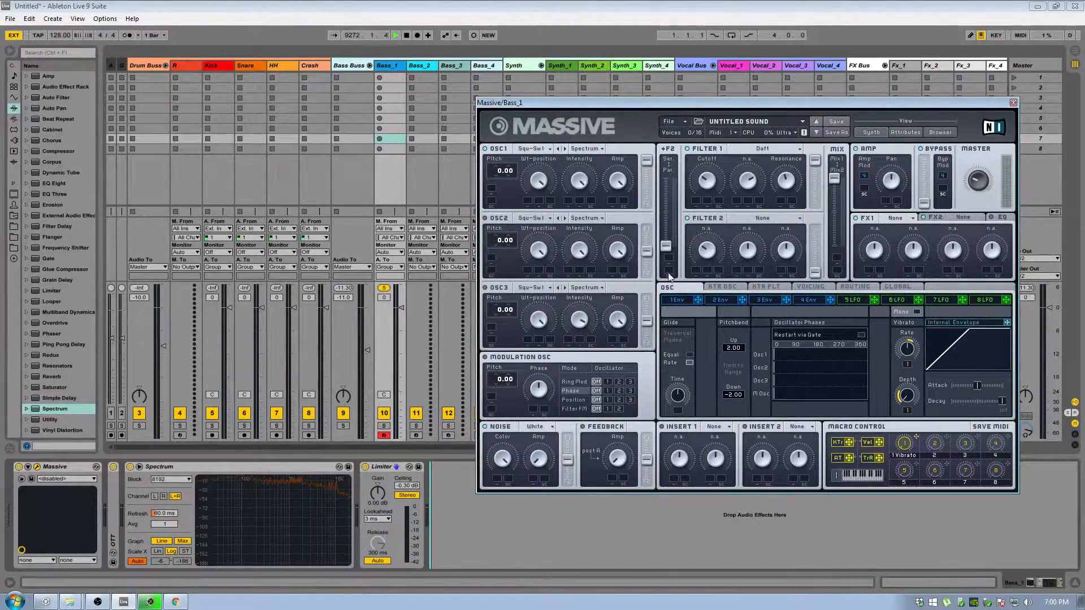
drag(682, 242, 699, 195)
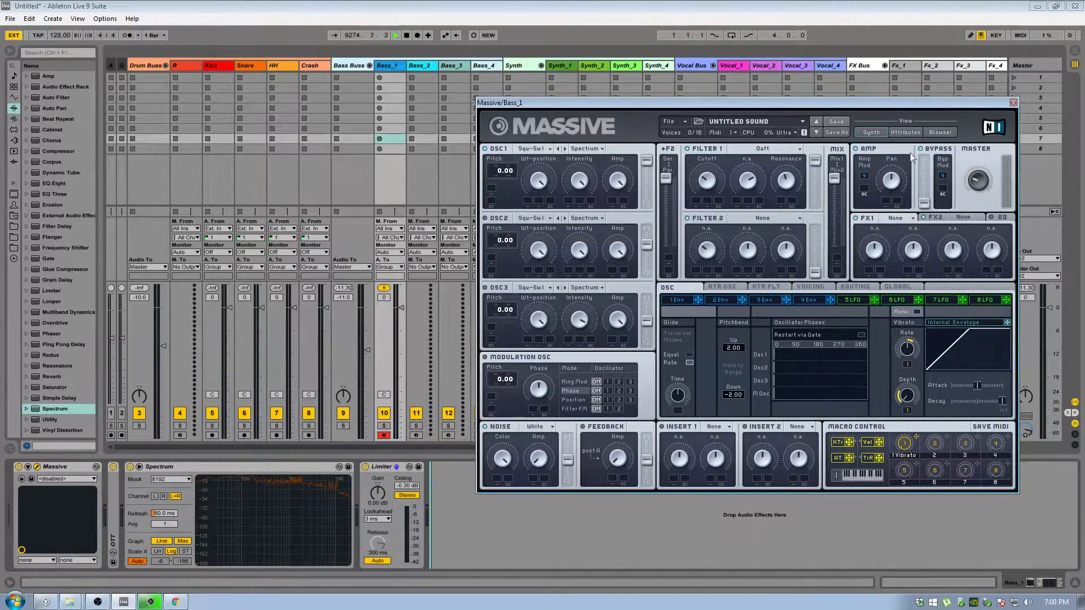
Load the BS_D4TANSWER preset from the Data_Pusher_Patches folder and play a note with it in the synth view.
click(940, 132)
double_click(639, 300)
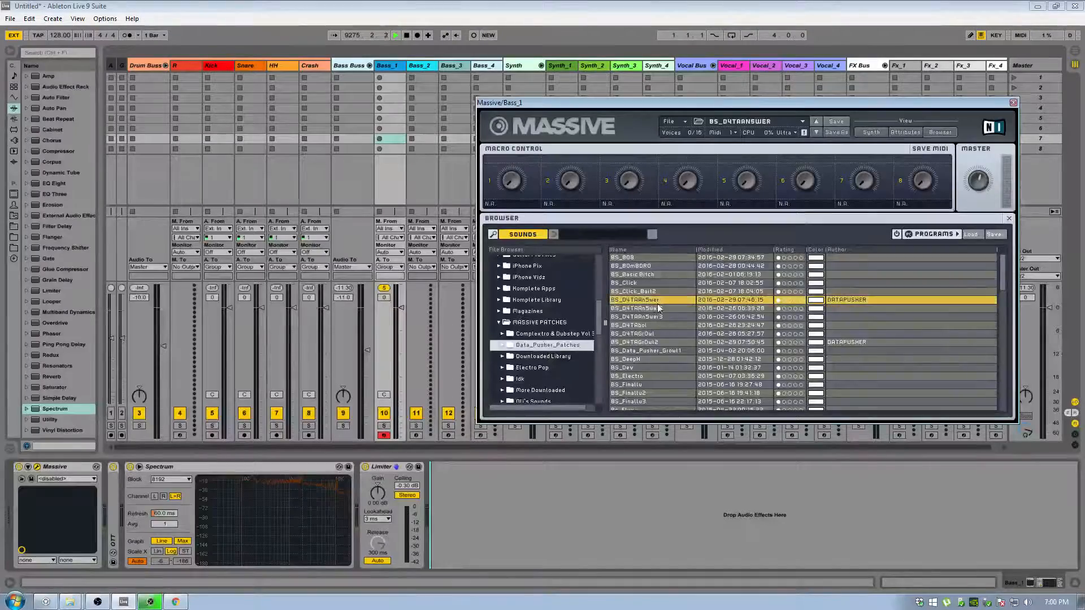
click(871, 132)
key(x)
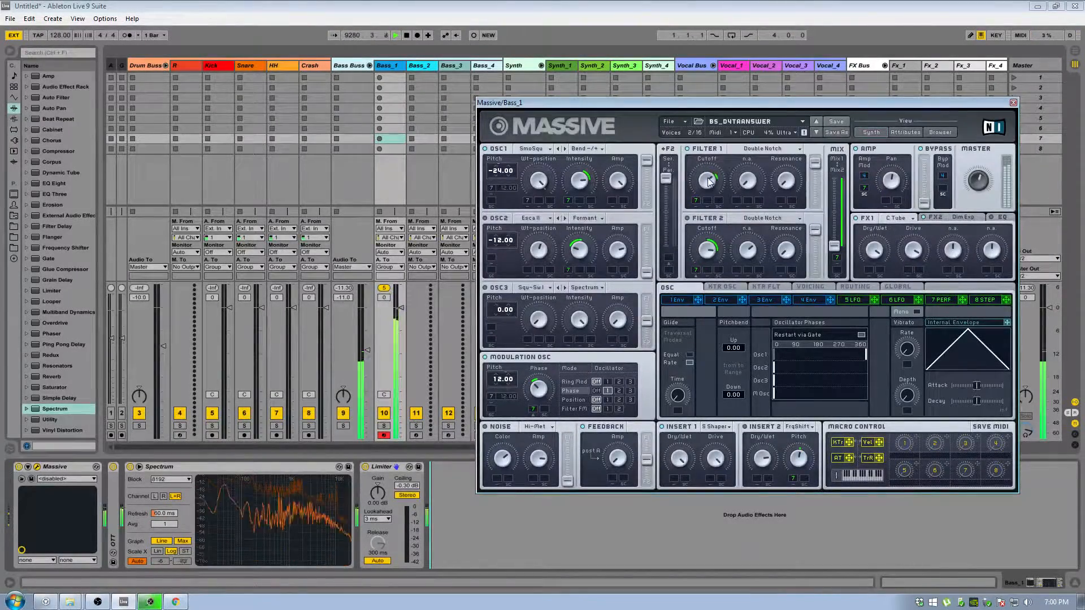
Load the BS_D4TANSWER3 preset from the same patch folder and show it in the synth view.
click(940, 133)
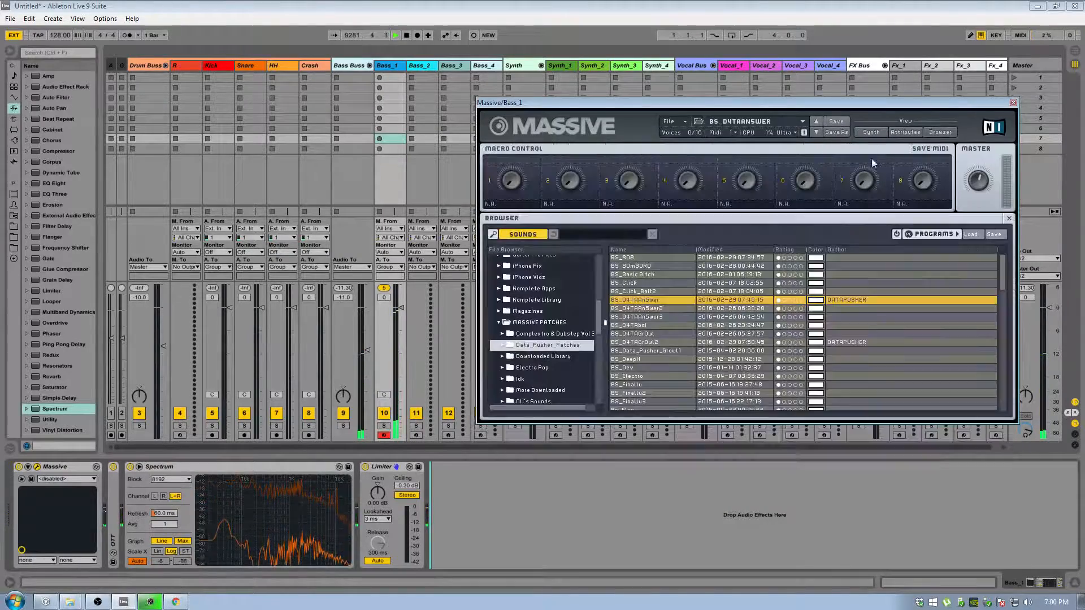
scroll(666, 351, down, 1)
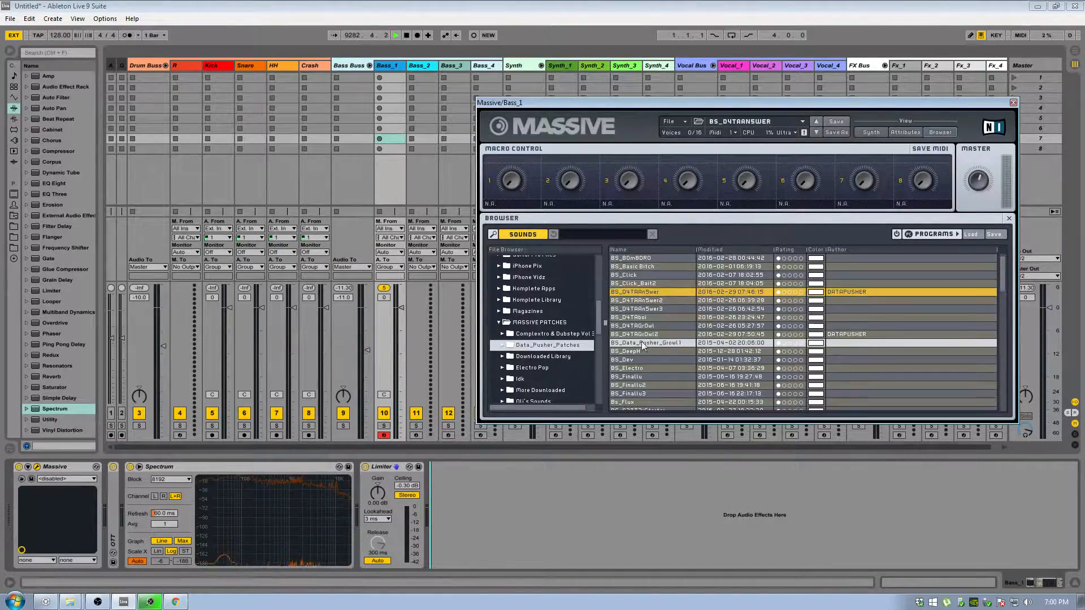
click(649, 309)
click(871, 132)
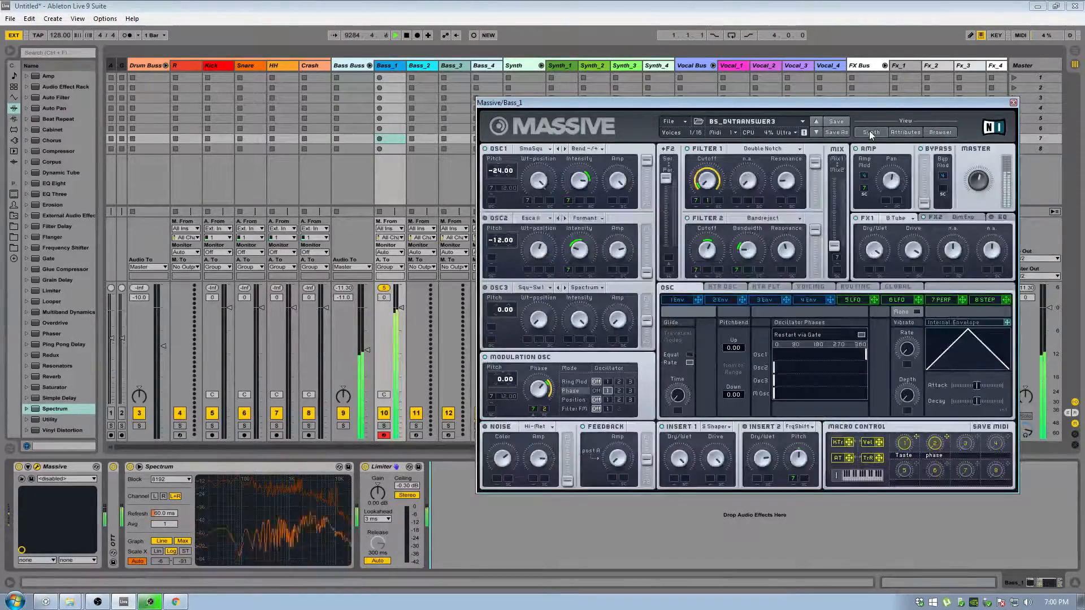